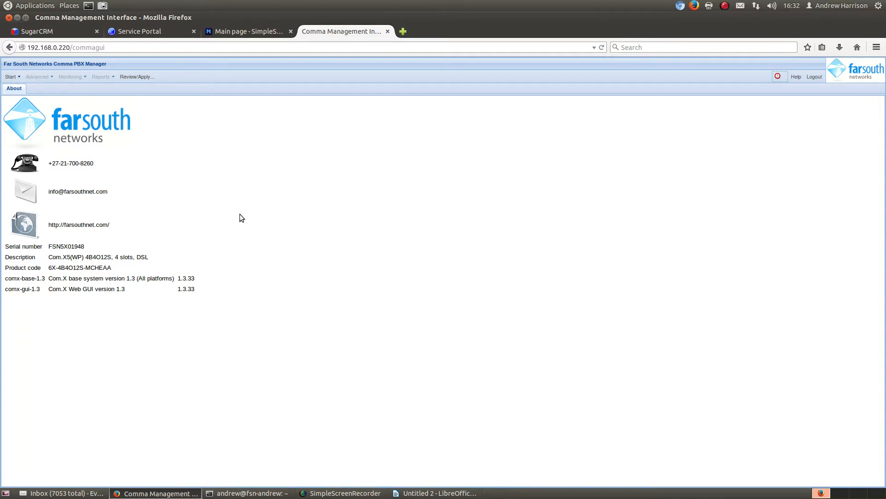
- Open the network configuration of the eth2 (lan3) interface and enable its DHCP server
left_click(11, 77)
left_click(35, 88)
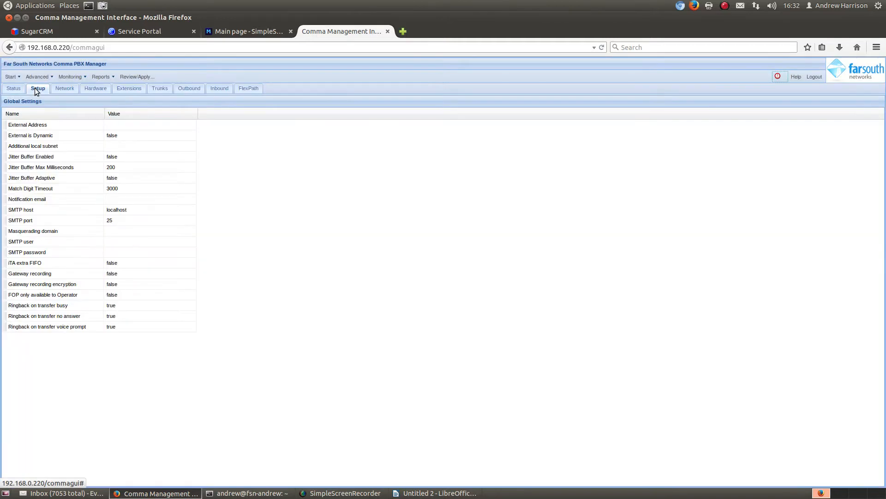
left_click(61, 91)
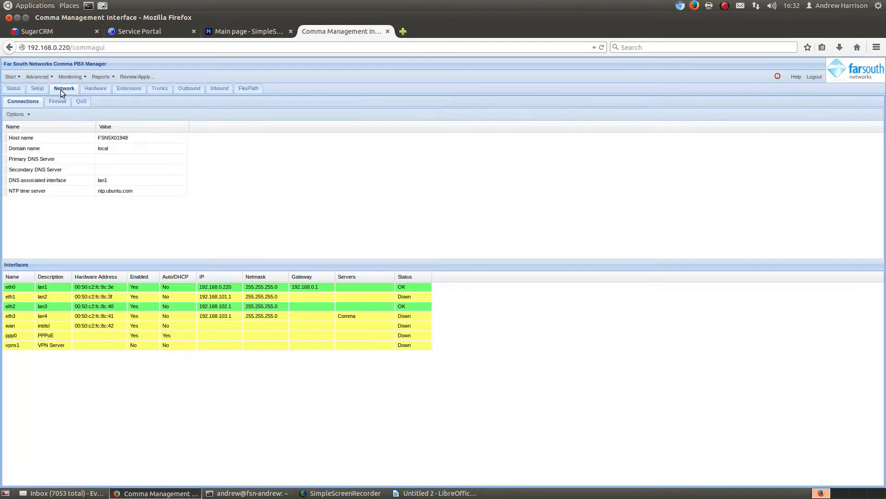
right_click(276, 306)
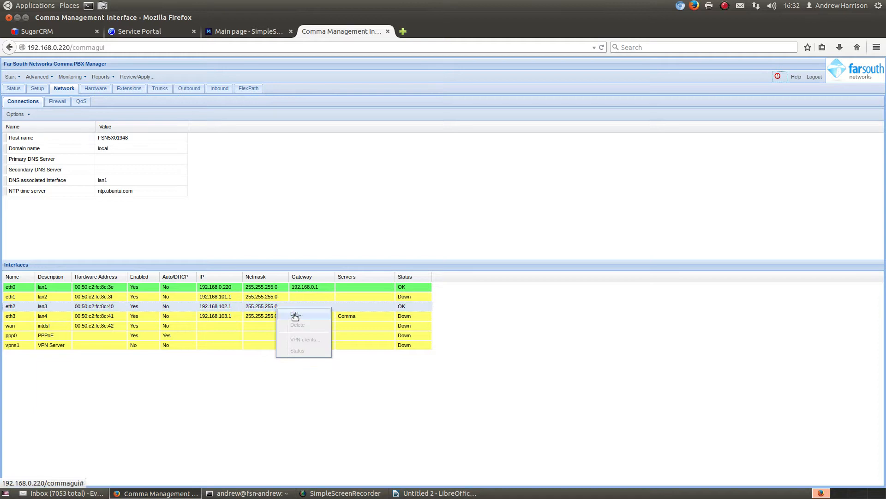
left_click(296, 315)
left_click(400, 162)
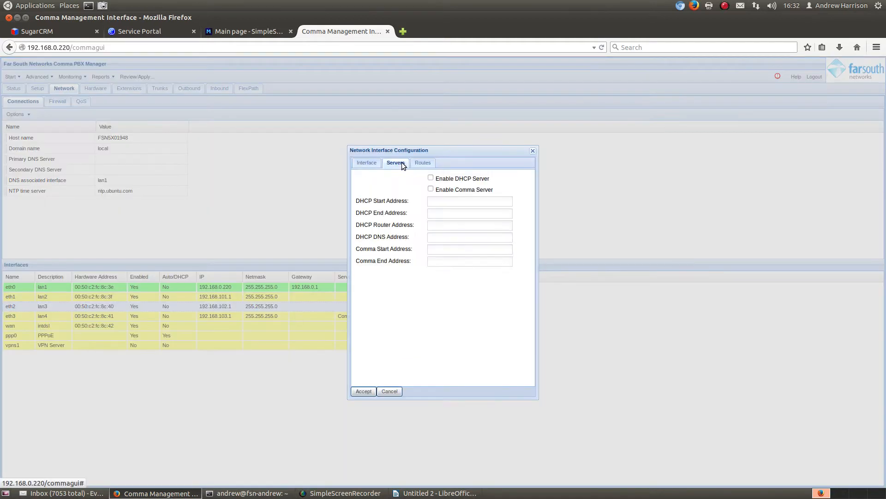
left_click(430, 178)
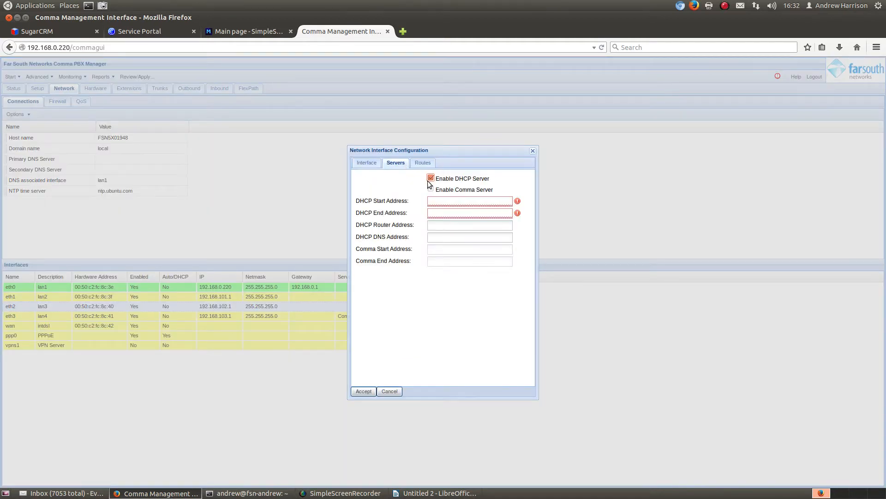
- Set the DHCP start address to 192.168.102.2 and the end address to 192.168.102.10
left_click(449, 202)
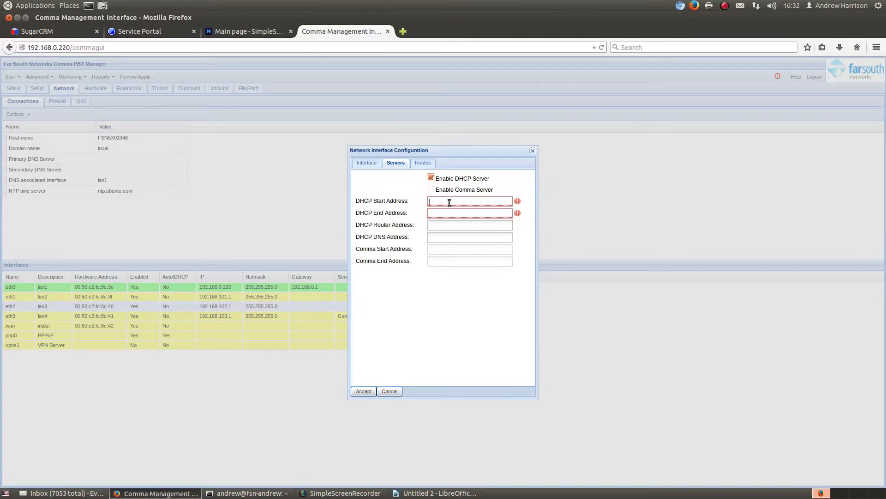
type("192.168.102.2192.168")
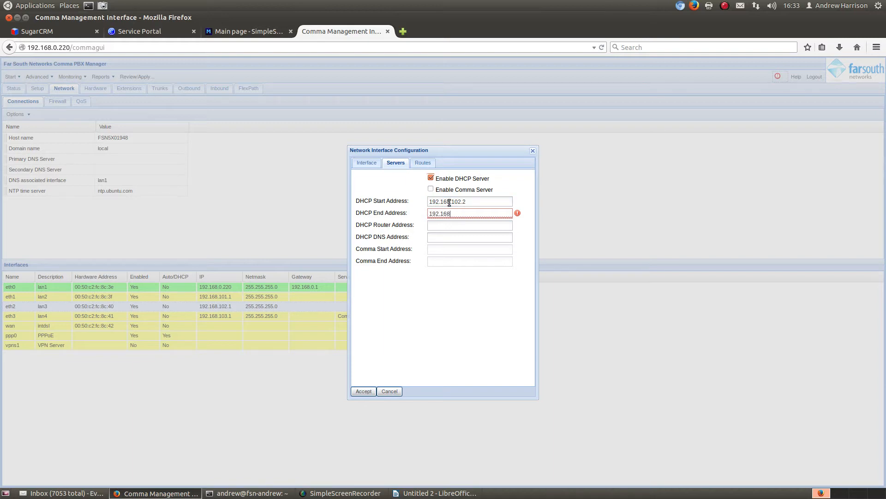
type(".102.10")
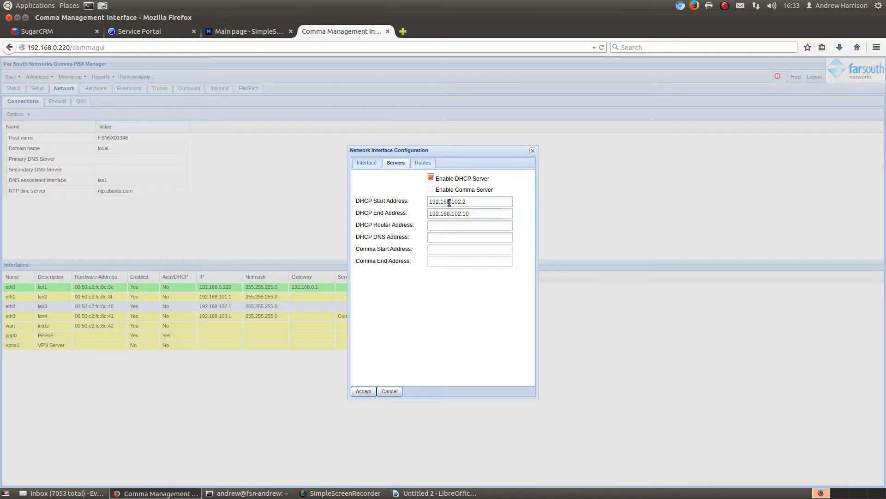
key("Tab")
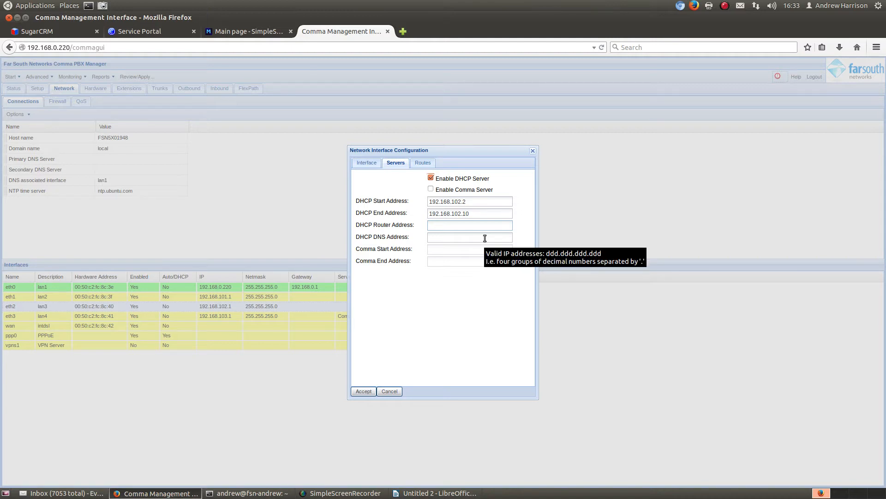
- Set the DHCP router address to 192.168.102.1 and accept the interface configuration
type("192")
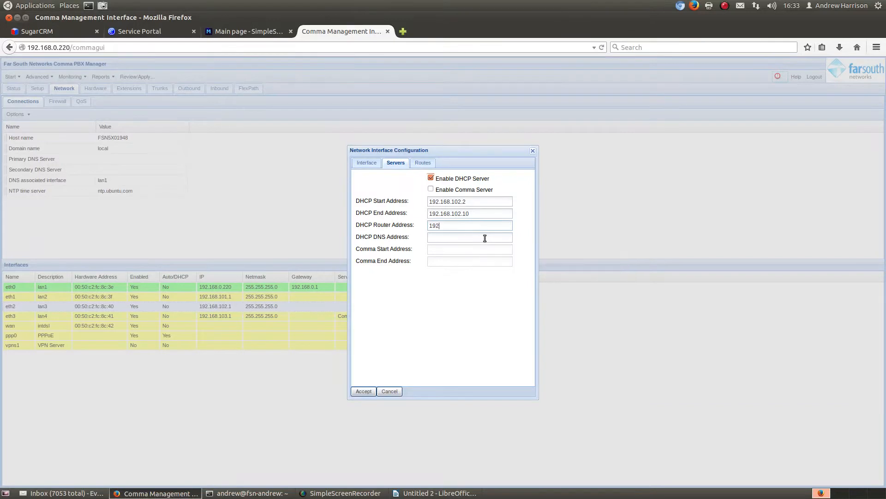
type(".168.102.1")
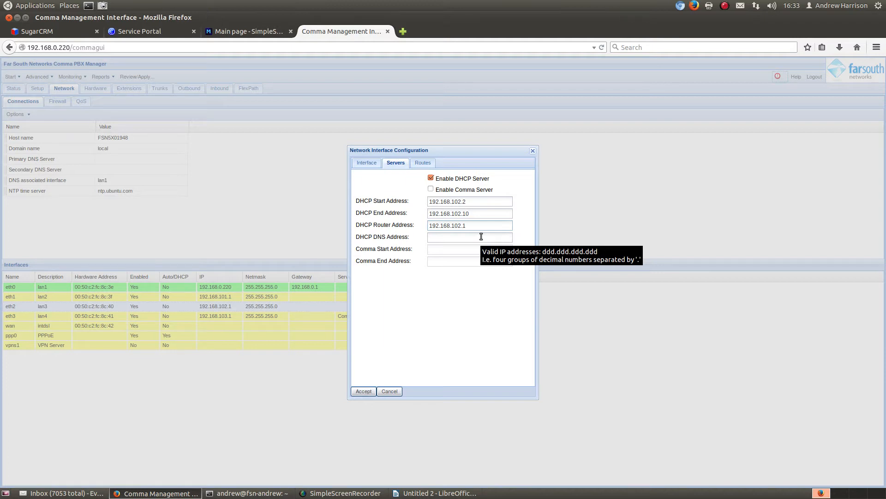
left_click(363, 392)
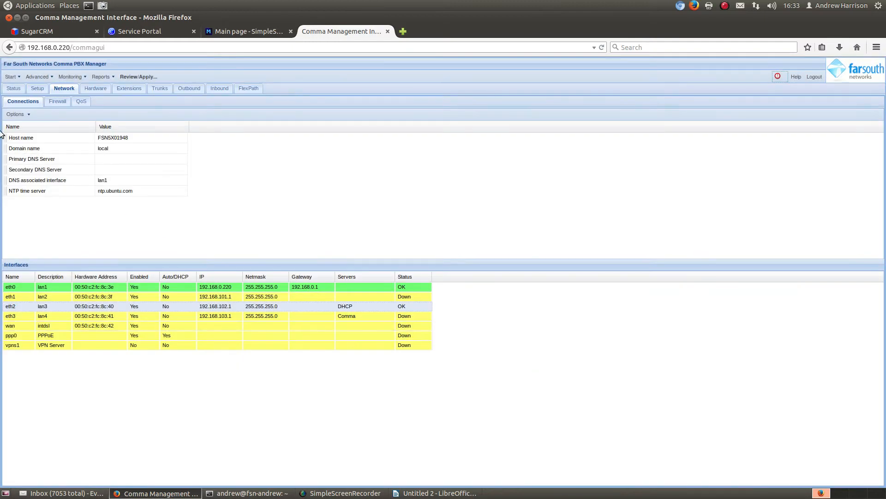
- Review the pending network changes and apply them immediately despite the service warning
left_click(136, 76)
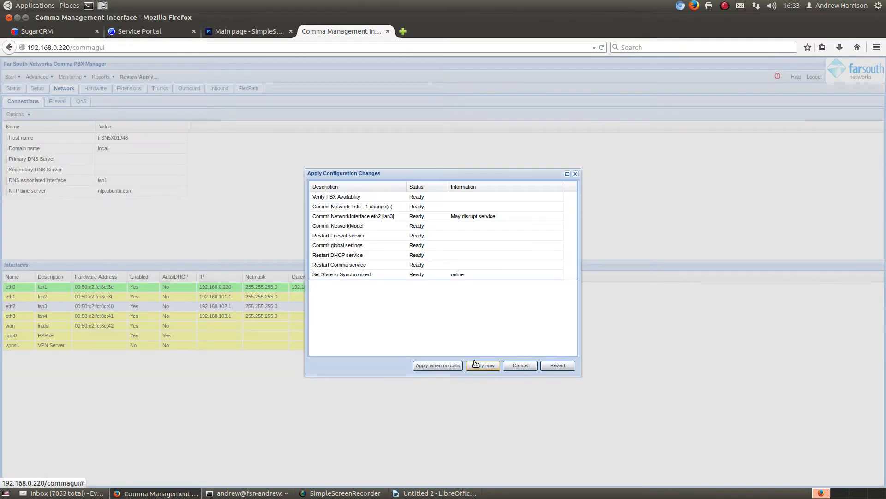
left_click(475, 364)
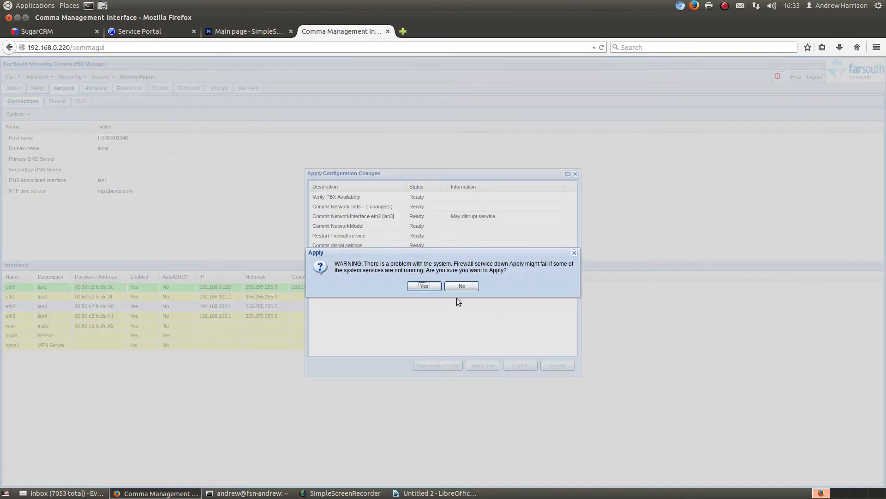
left_click(424, 287)
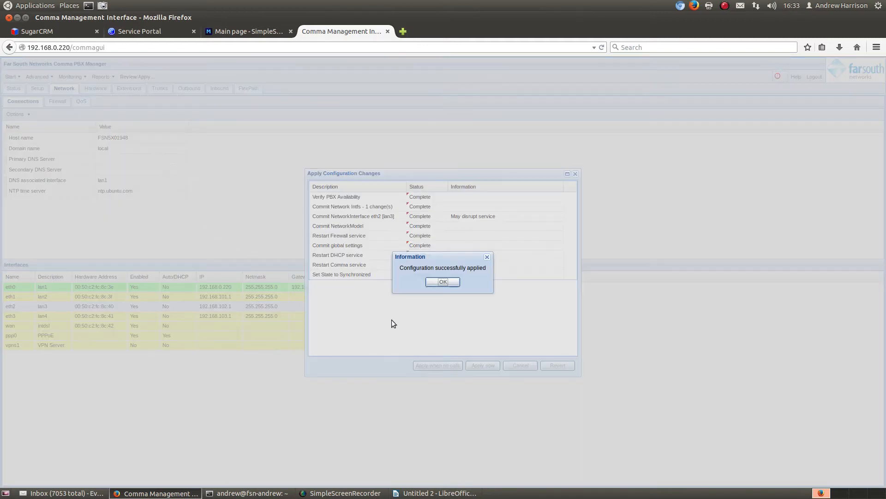
left_click(446, 282)
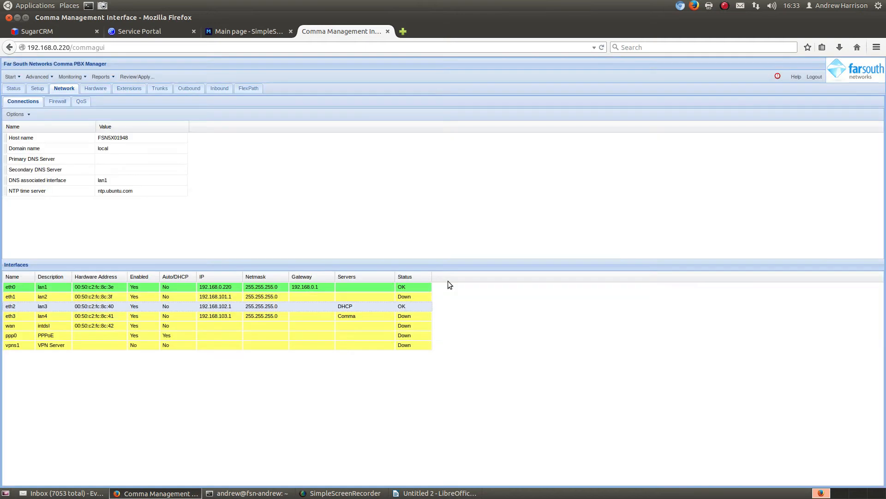
- Turn on automatic detection of new hardware devices
left_click(99, 89)
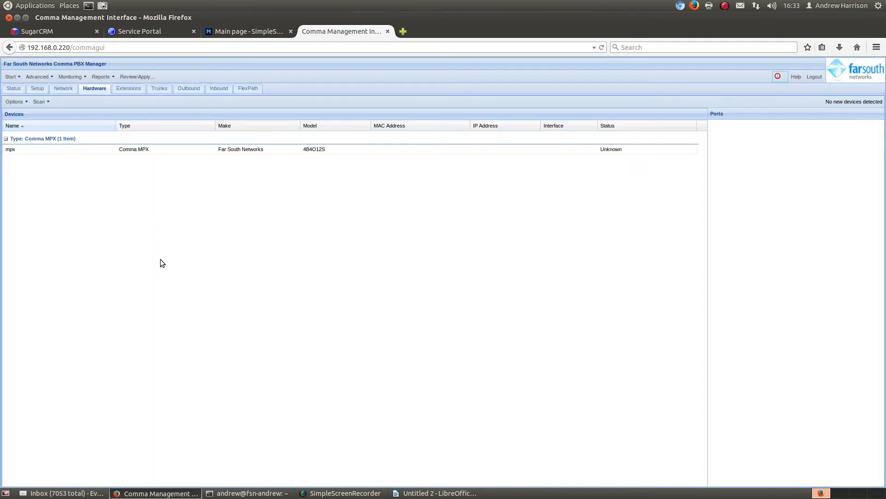
left_click(48, 102)
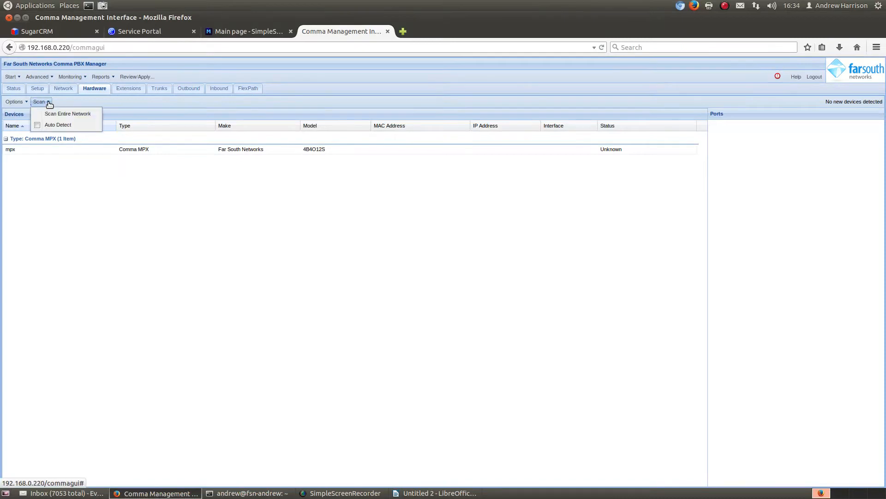
left_click(37, 128)
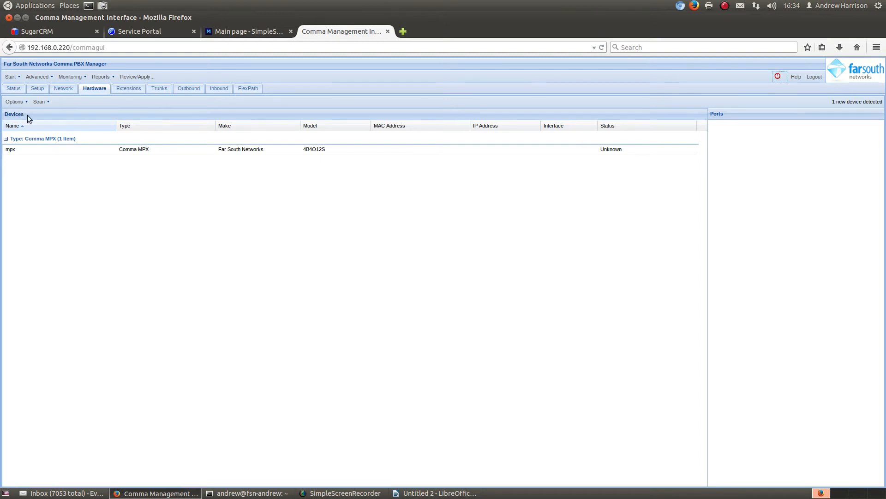
- Add the detected Snom760 phone, replacing the numeric suffix of its device name with the phone owner's first name
left_click(26, 104)
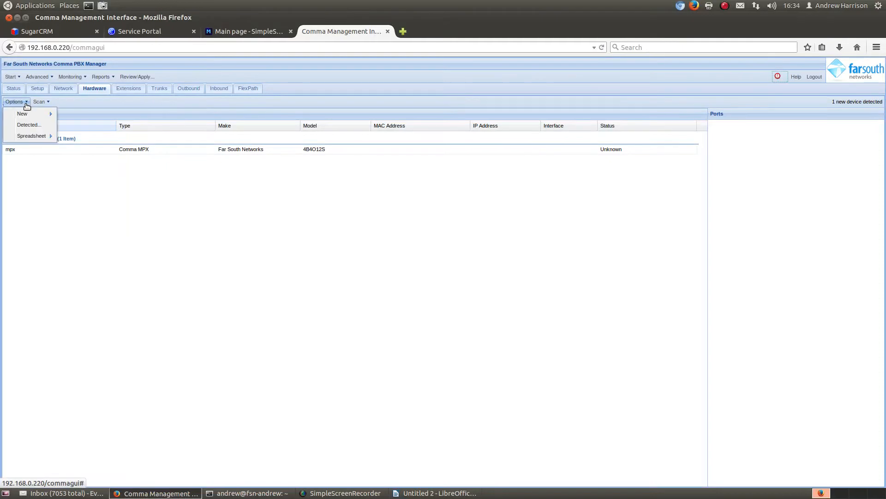
left_click(28, 125)
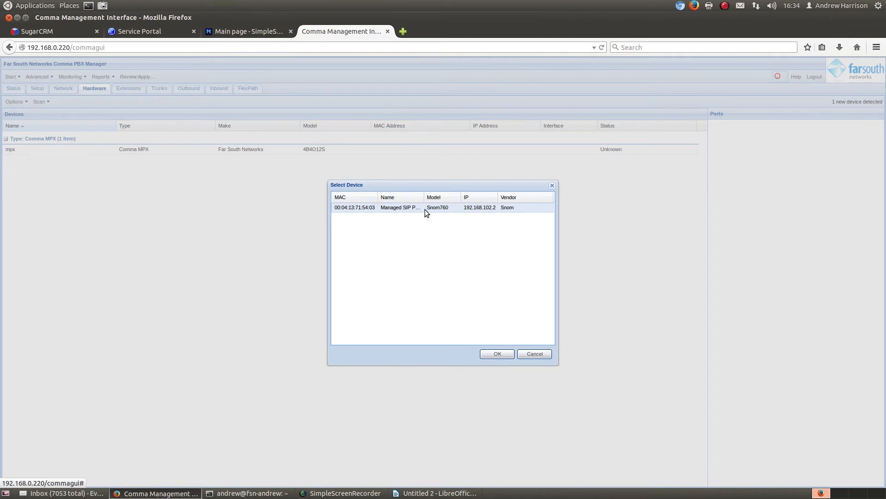
left_click(499, 355)
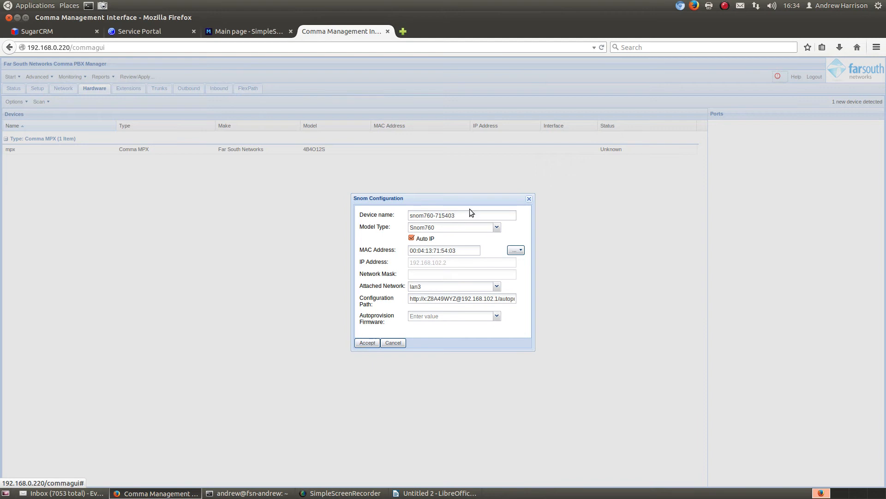
left_click(471, 214)
key("BackSpace")
key("BackSpace")
key("BackSpace")
key("BackSpace")
key("BackSpace")
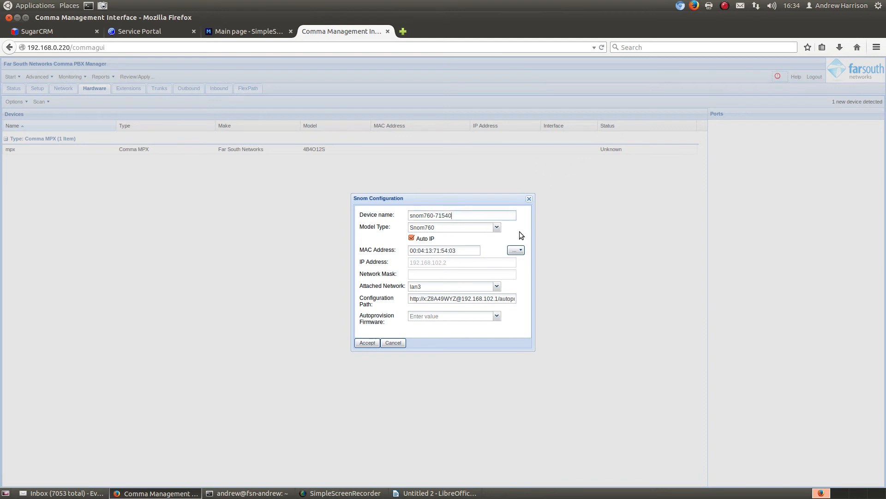
key("BackSpace")
type("Andrew")
left_click(368, 342)
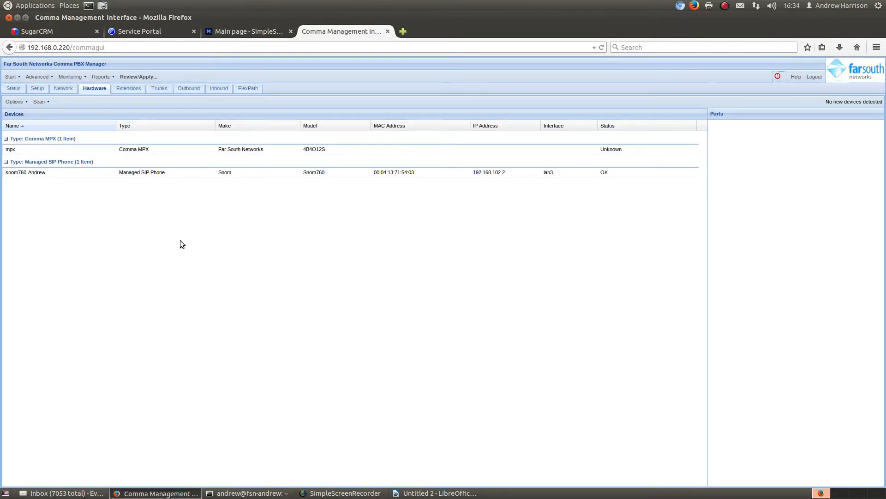
- Assign extension 2000 to the Line-1 port of the Snom760 phone
left_click(125, 88)
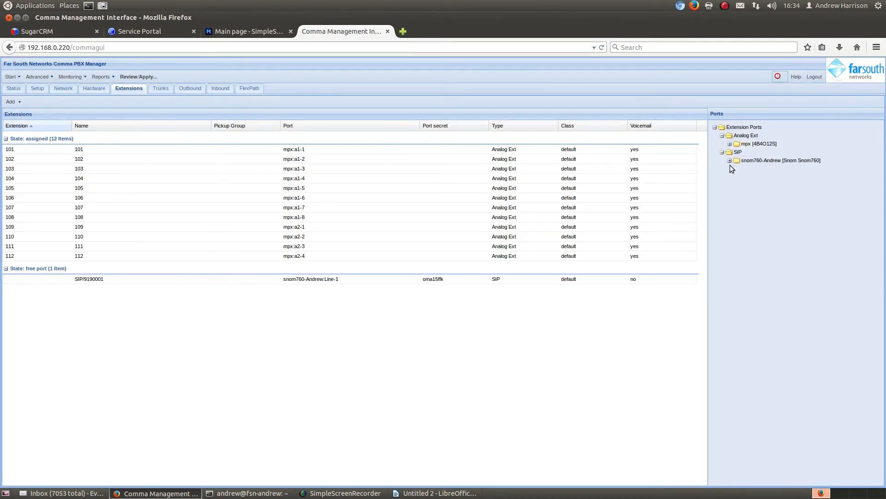
left_click(730, 160)
left_click(751, 170)
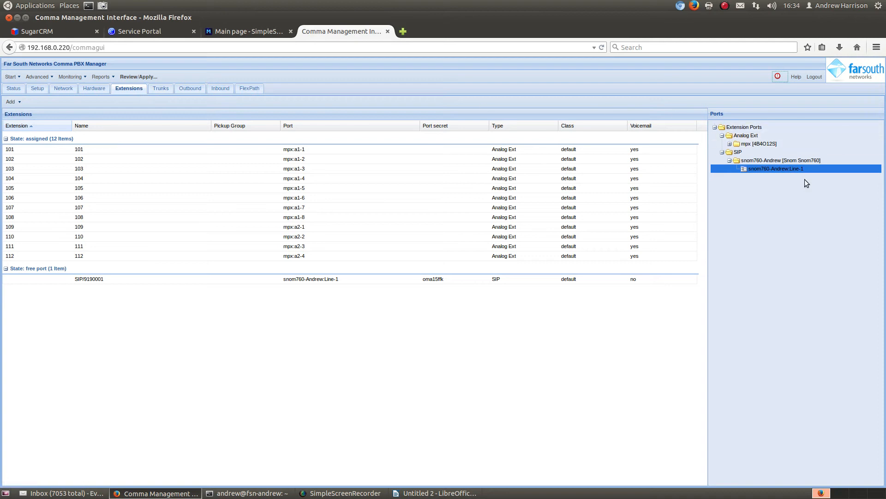
right_click(778, 170)
left_click(801, 176)
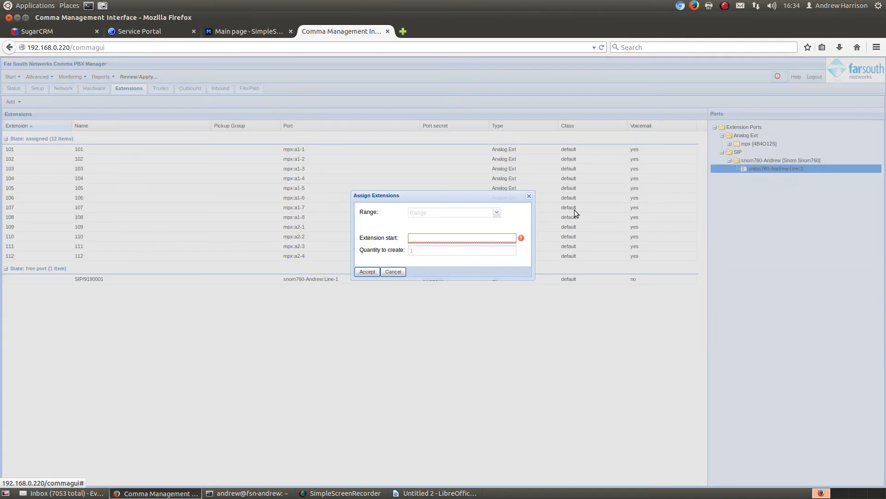
type("2000")
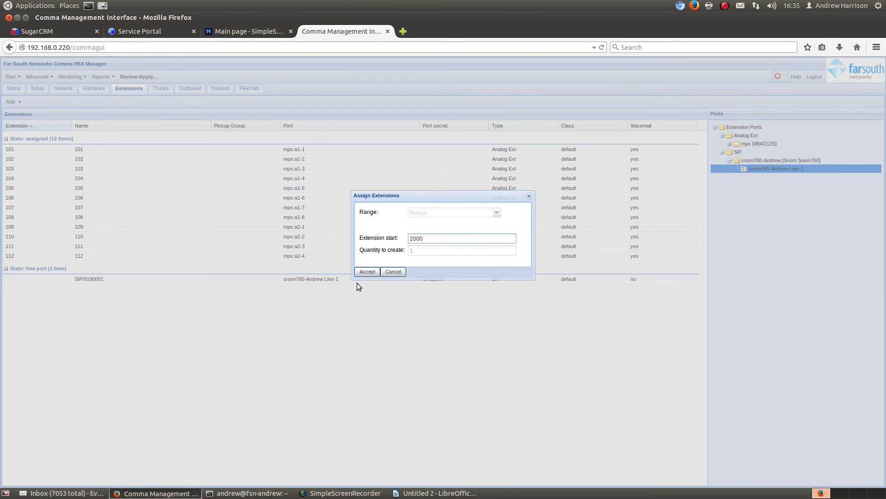
left_click(364, 272)
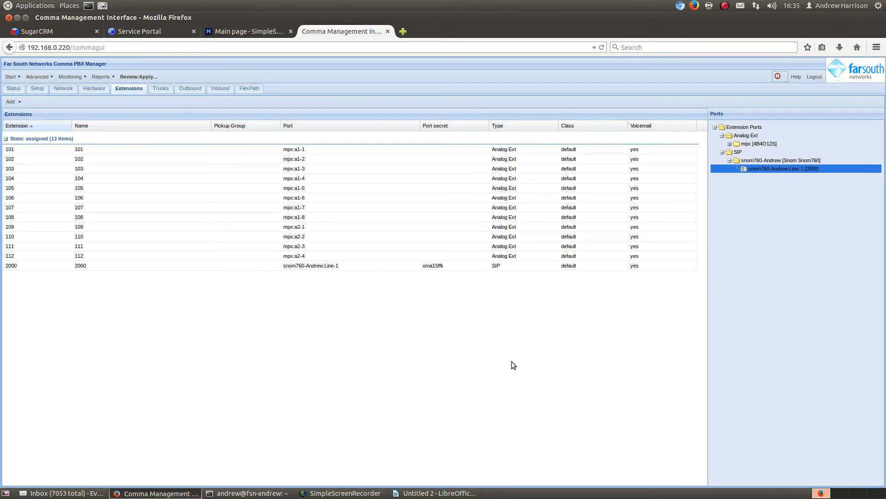
- Set the on-phone label of the Snom760's Line-1 port to 2000, a colon and the phone owner's first name
left_click(95, 90)
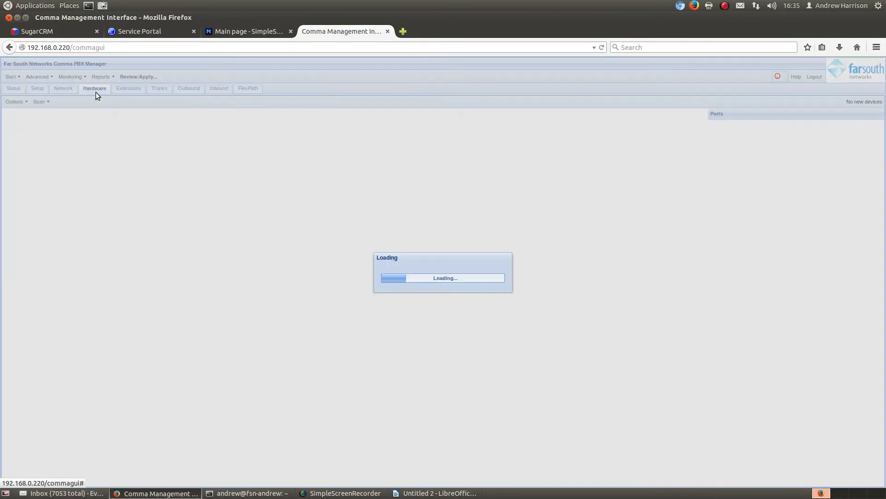
left_click(323, 173)
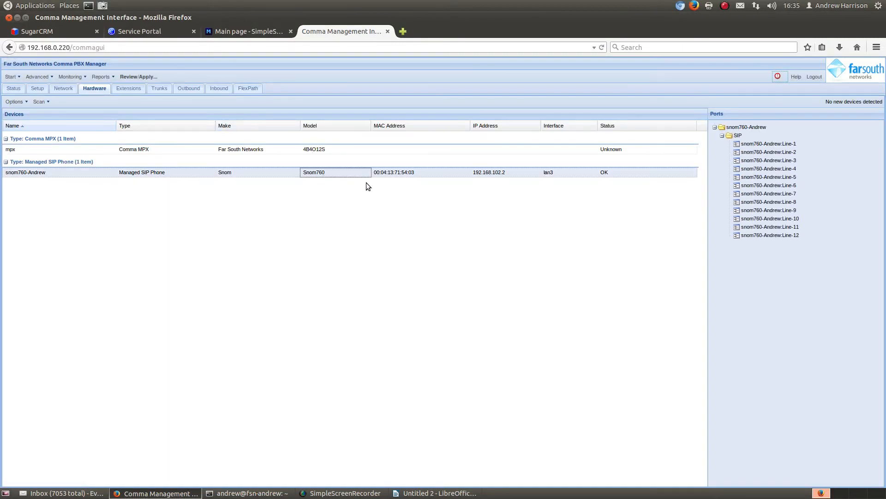
right_click(782, 143)
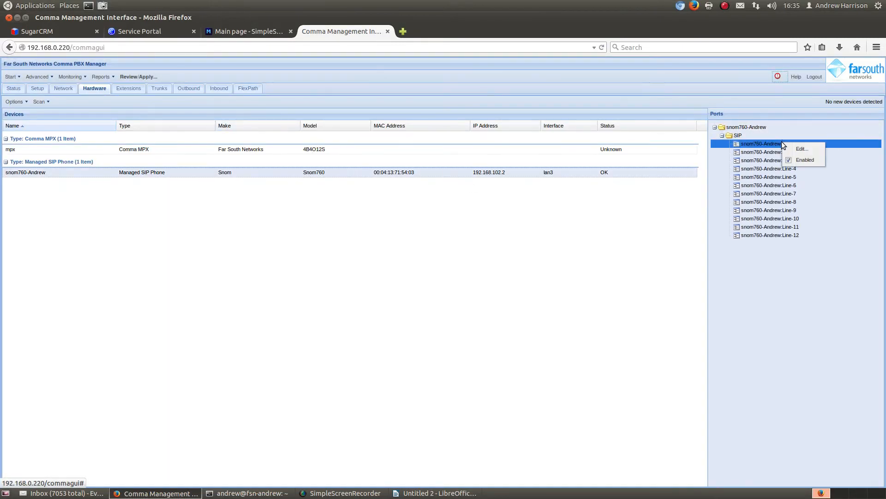
left_click(803, 149)
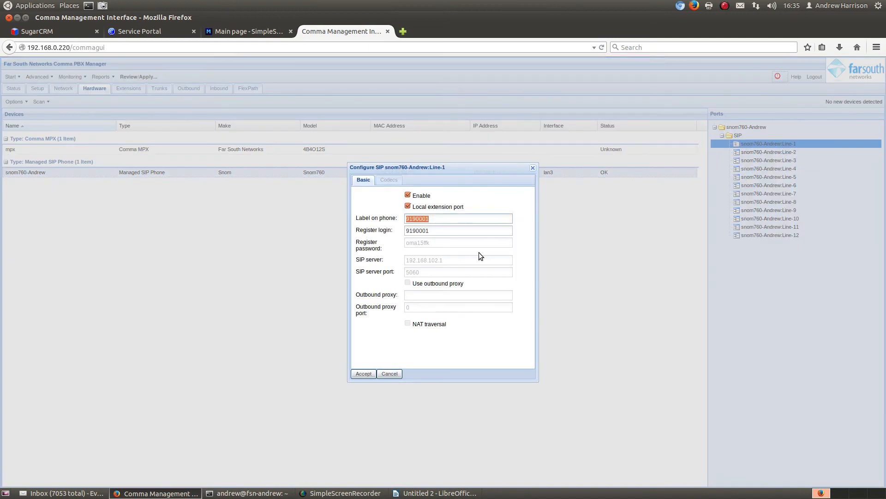
type("2000:Andrew")
left_click(364, 373)
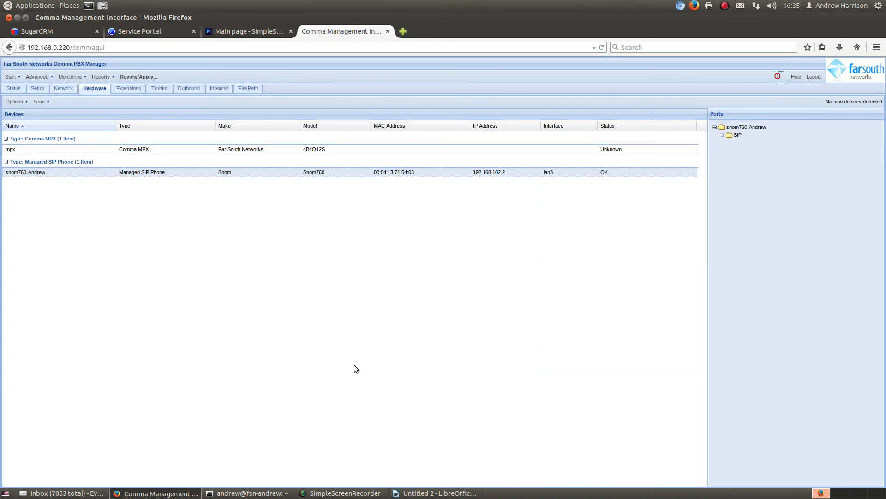
- Review the pending phone and extension changes and apply them immediately
left_click(139, 77)
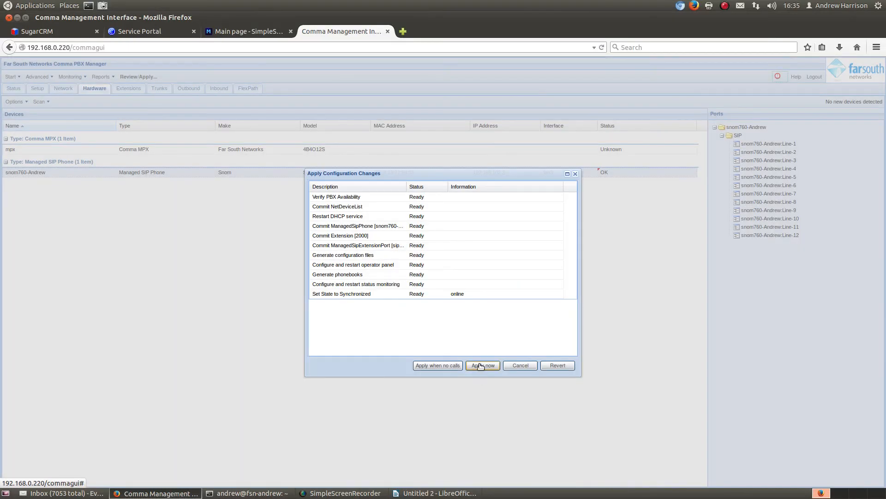
left_click(483, 365)
left_click(433, 286)
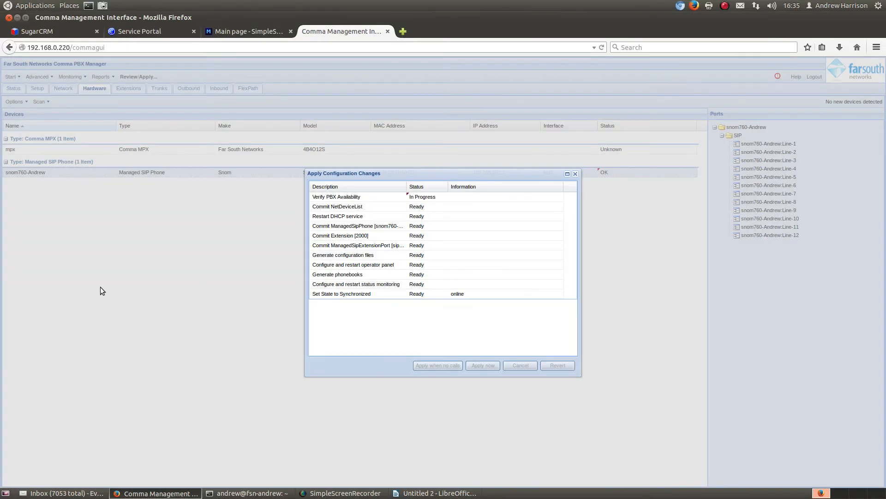